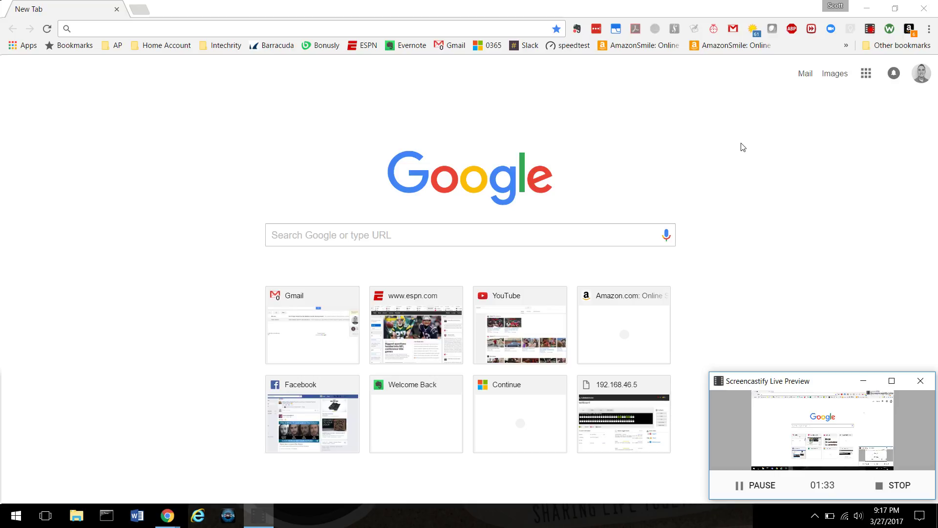
Launch gpedit.msc from Start search, dismiss both Administrative Templates warnings, and widen the tree pane.
click(17, 516)
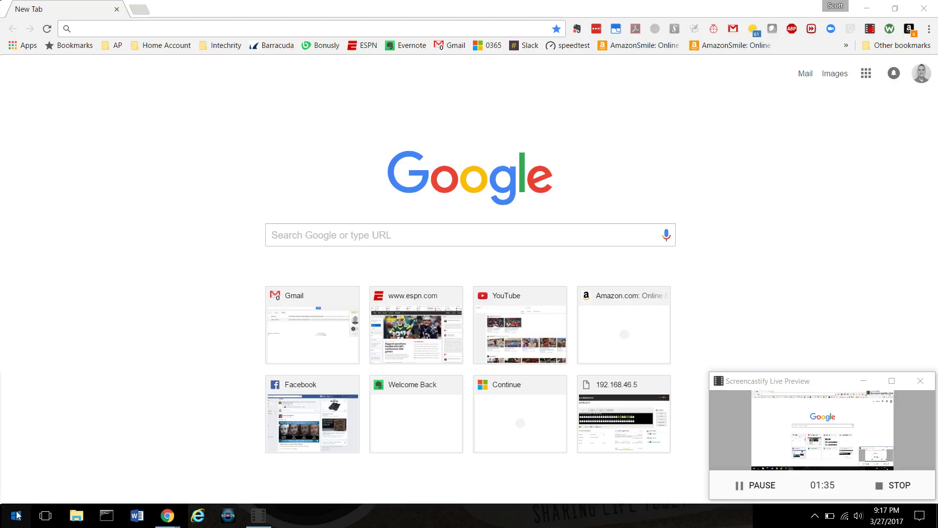
text(gpedit)
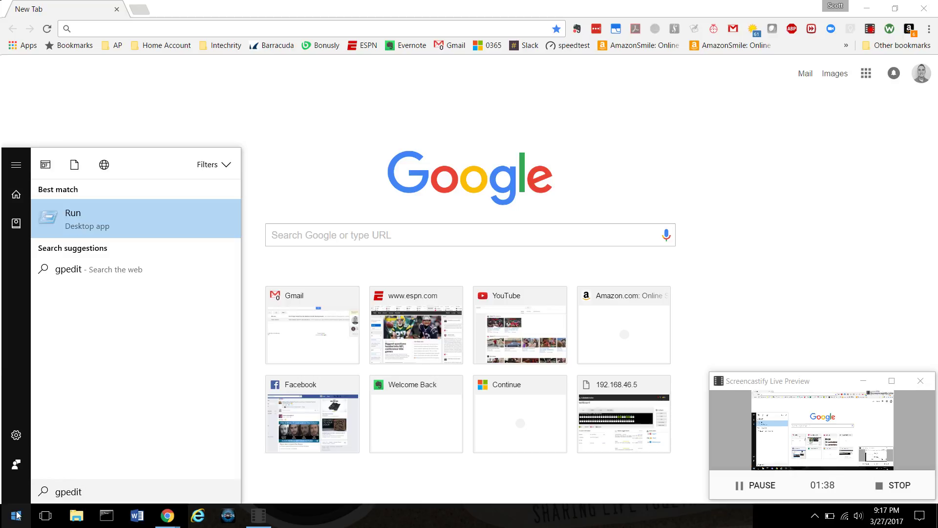
text(.msc)
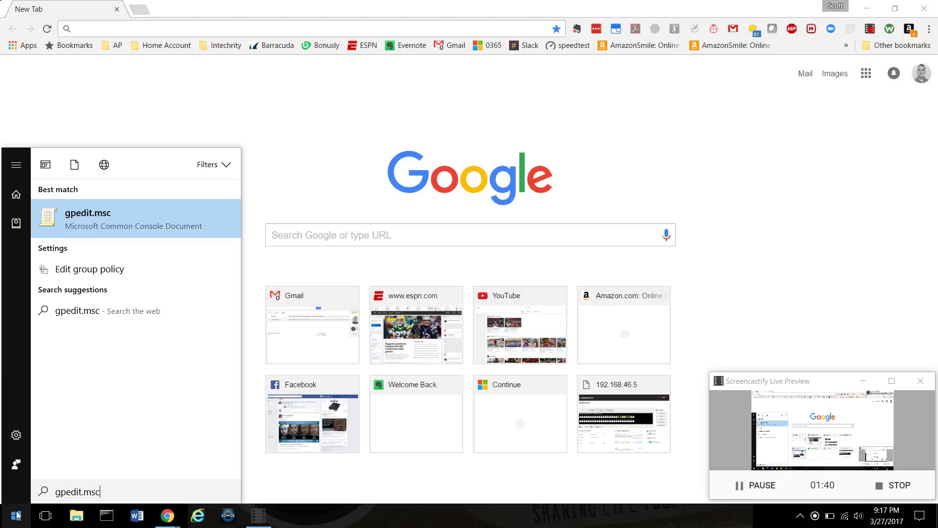
key(Return)
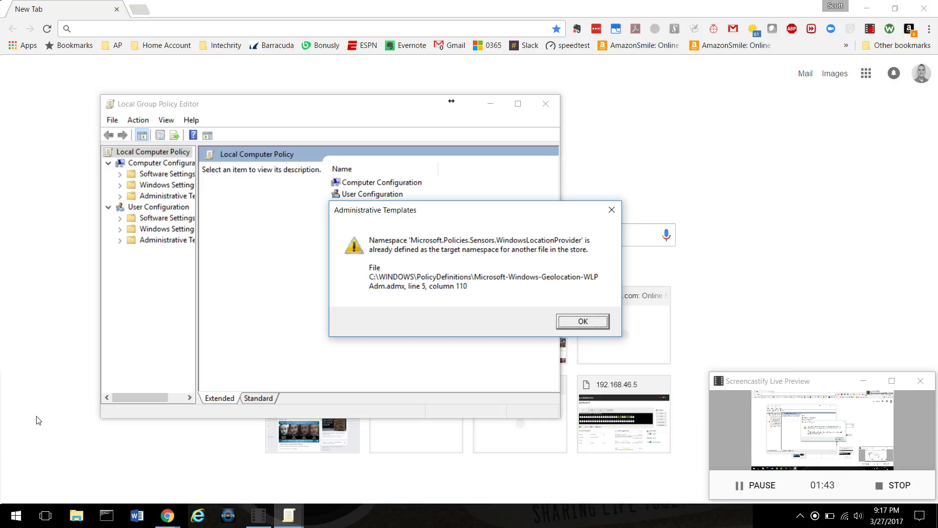
click(584, 321)
click(593, 320)
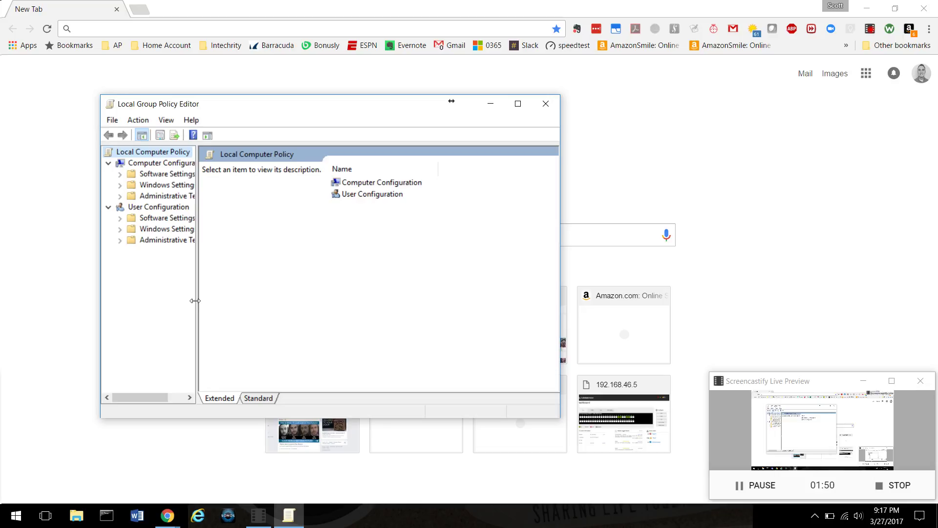
drag(196, 300, 262, 298)
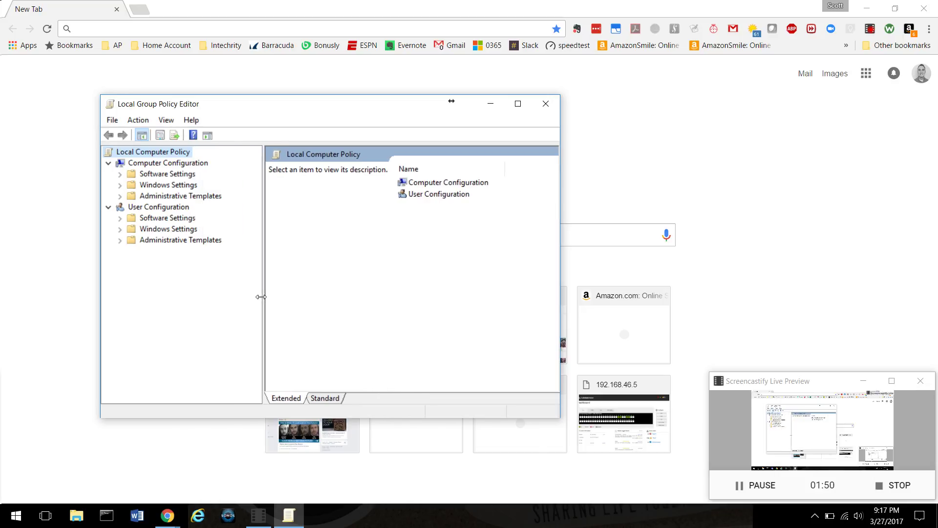
Navigate to Administrative Templates > Windows Components > BitLocker Drive Encryption > Operating System Drives.
click(190, 199)
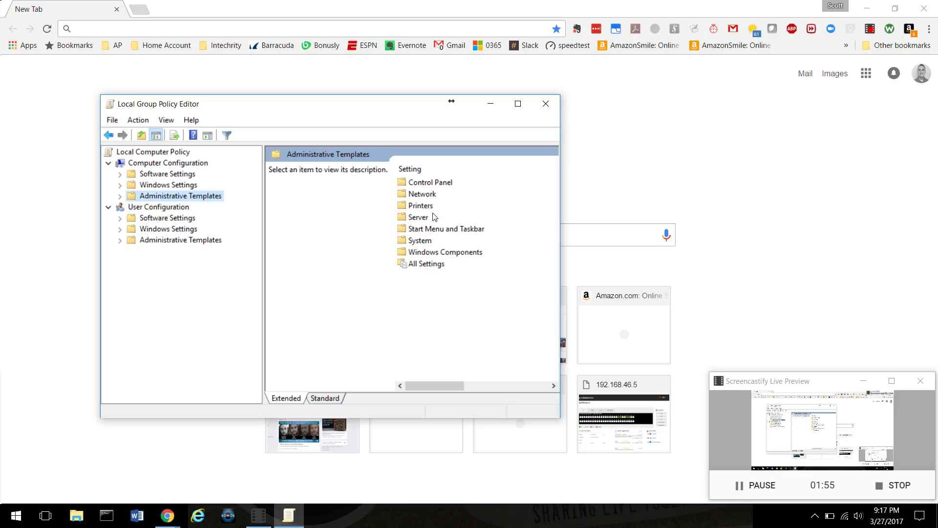
double_click(420, 243)
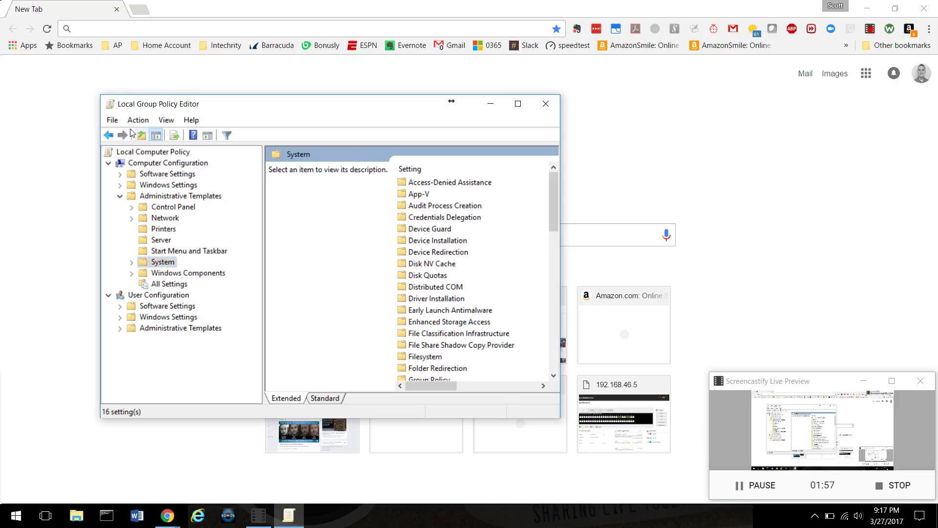
click(108, 135)
double_click(434, 253)
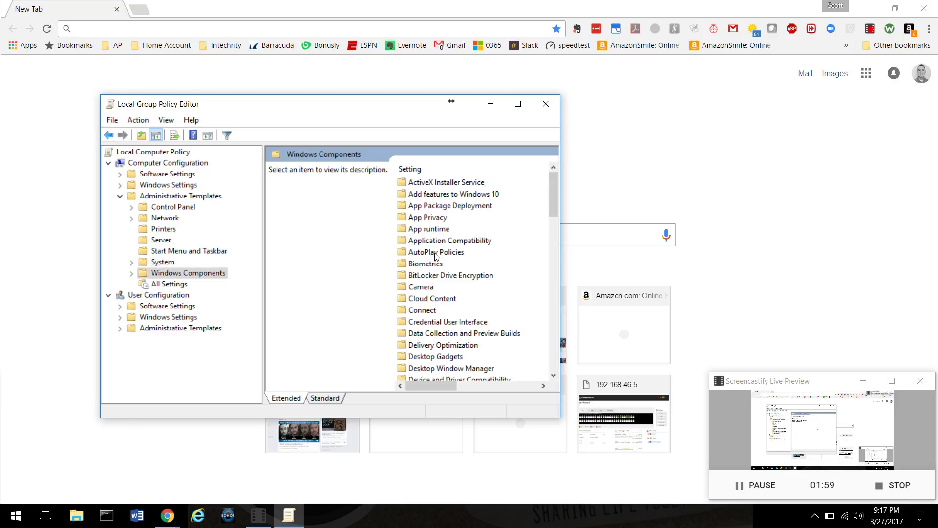
click(430, 278)
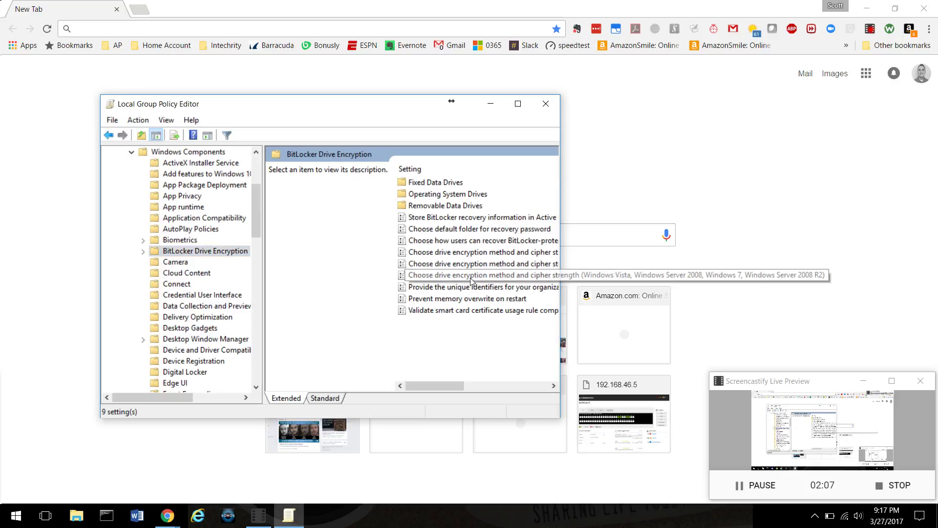
double_click(444, 195)
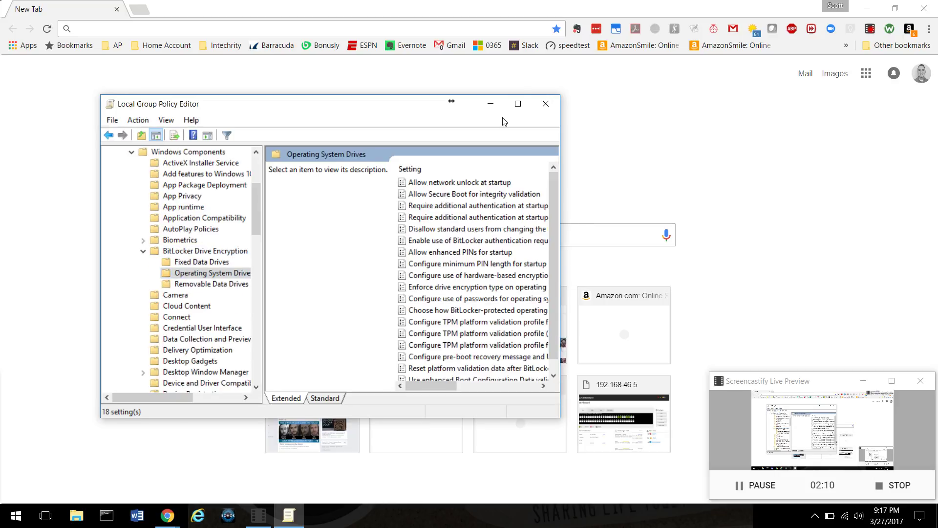
Sort settings by name and review 'Require additional authentication at startup', cancelling so it stays Not configured.
double_click(516, 103)
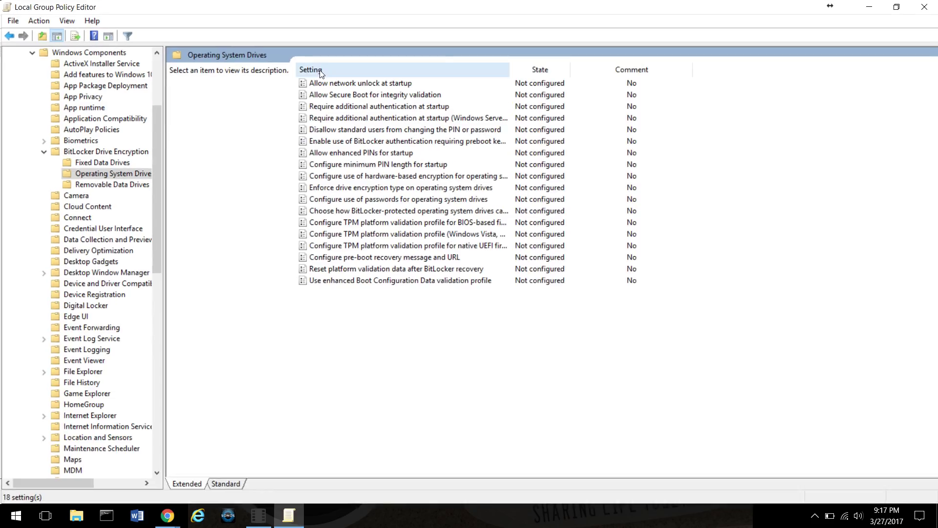
click(312, 69)
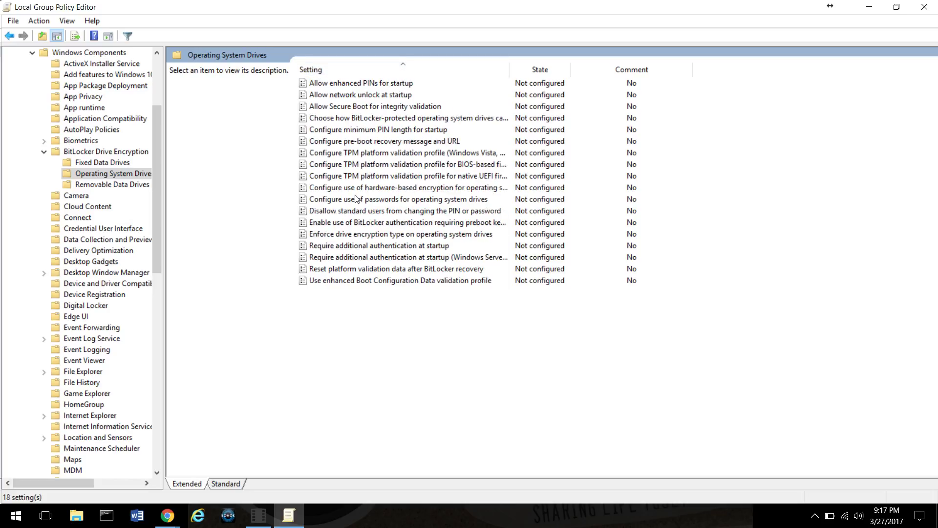
click(361, 247)
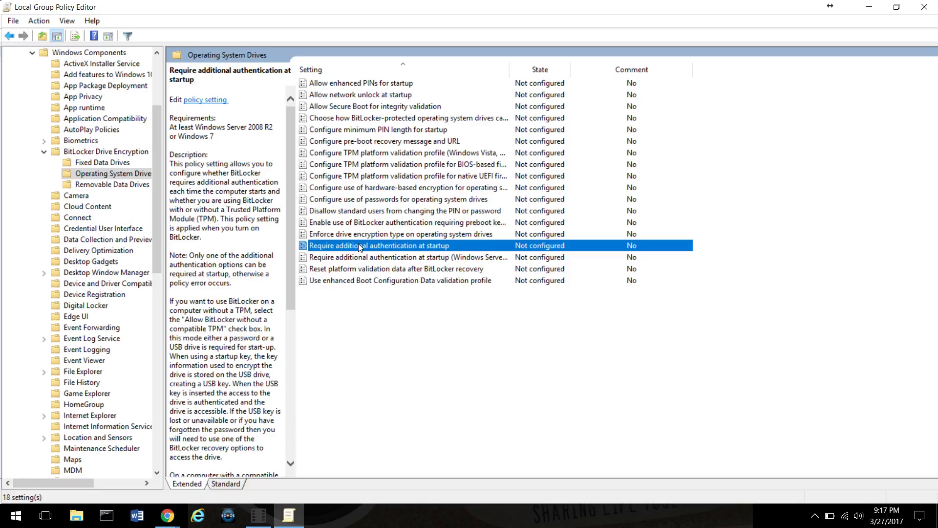
double_click(360, 246)
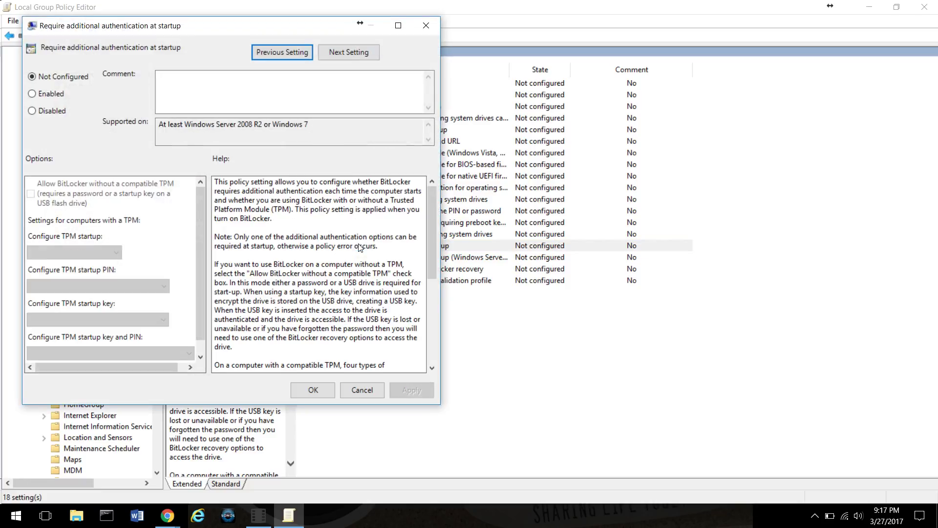
click(32, 94)
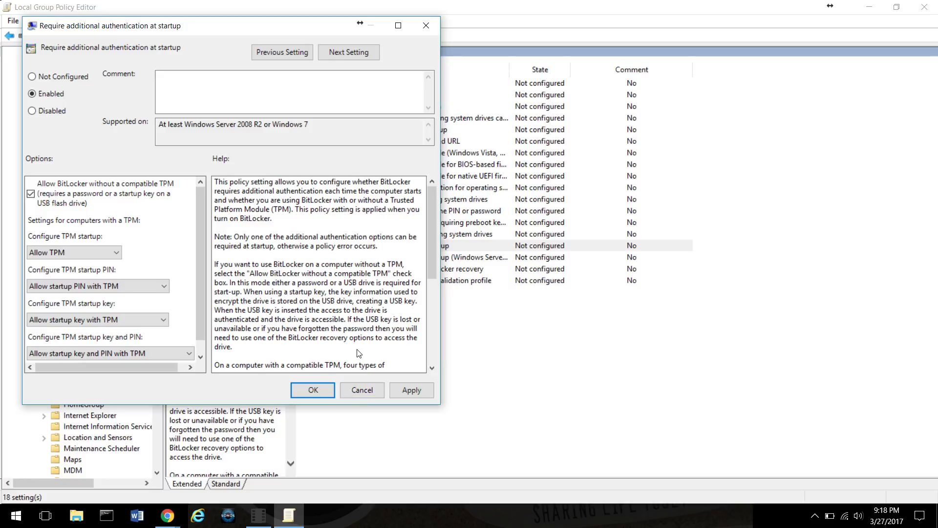
click(362, 391)
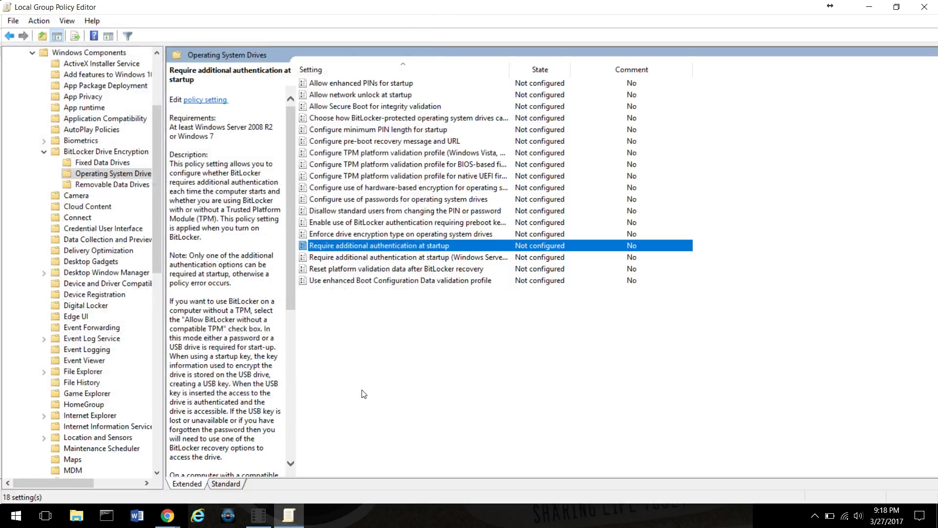
Close the policy editor and Chrome, then choose Turn on BitLocker for OS (C:) under This PC in File Explorer.
click(923, 10)
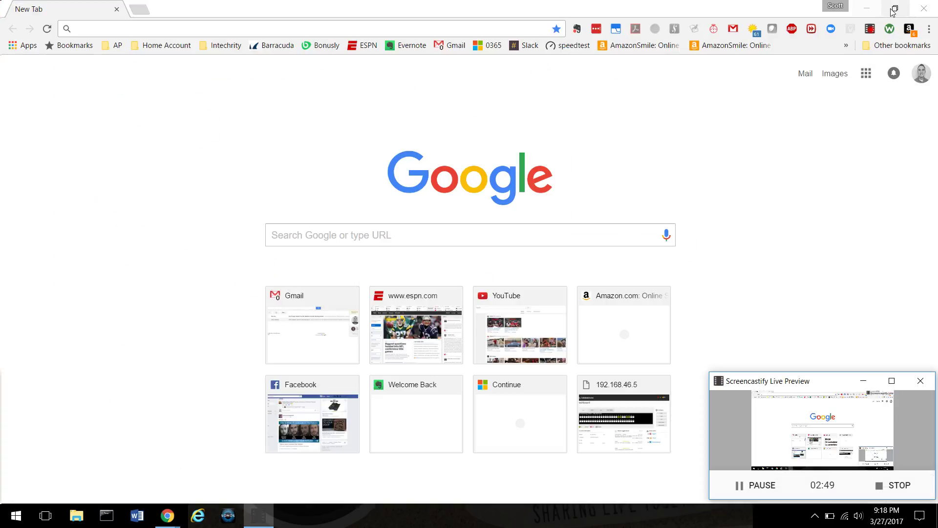
click(922, 11)
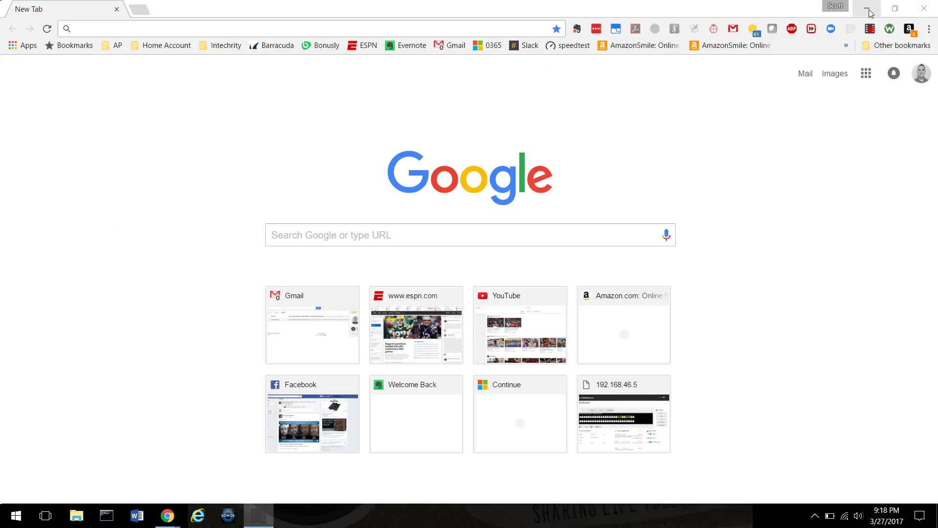
click(77, 518)
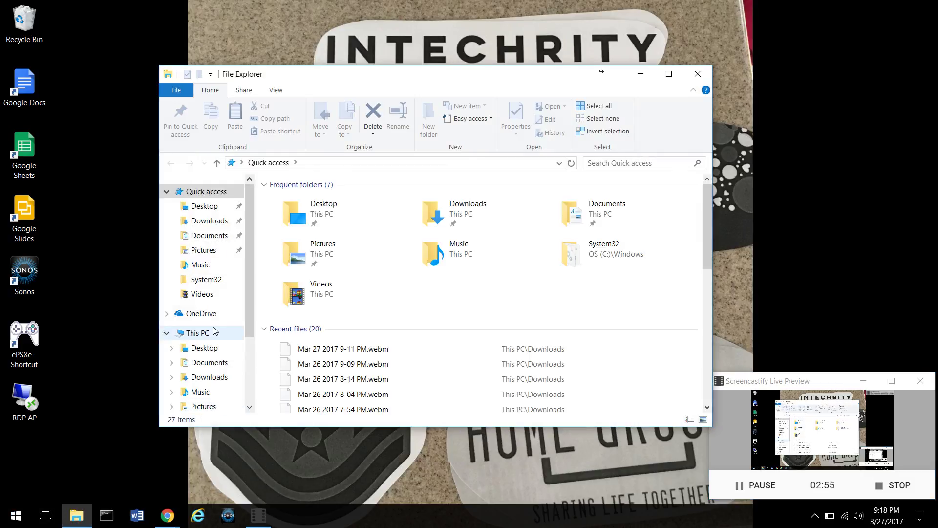
click(197, 337)
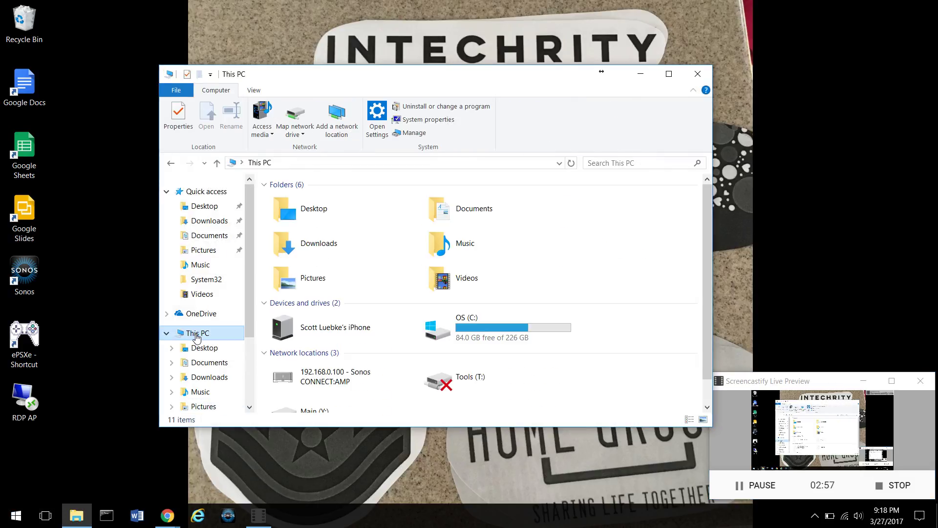
click(447, 329)
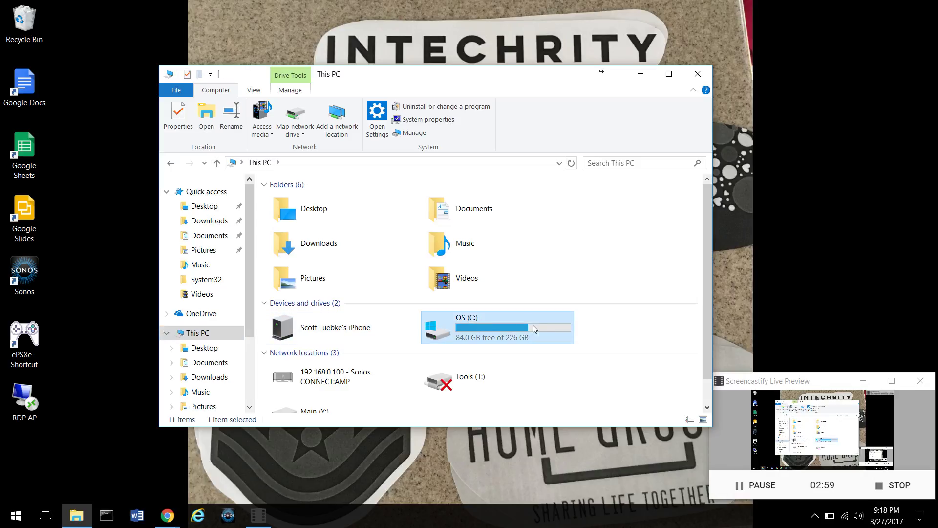
right_click(513, 329)
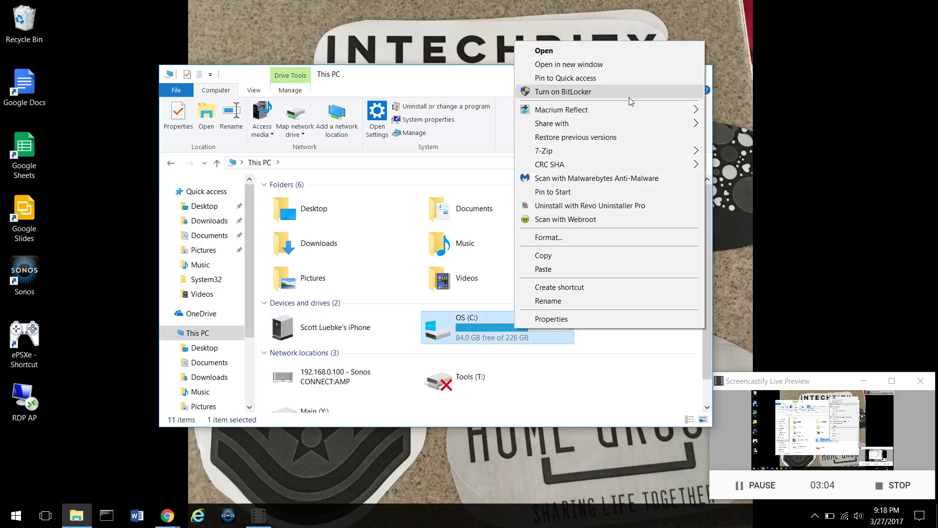
click(579, 92)
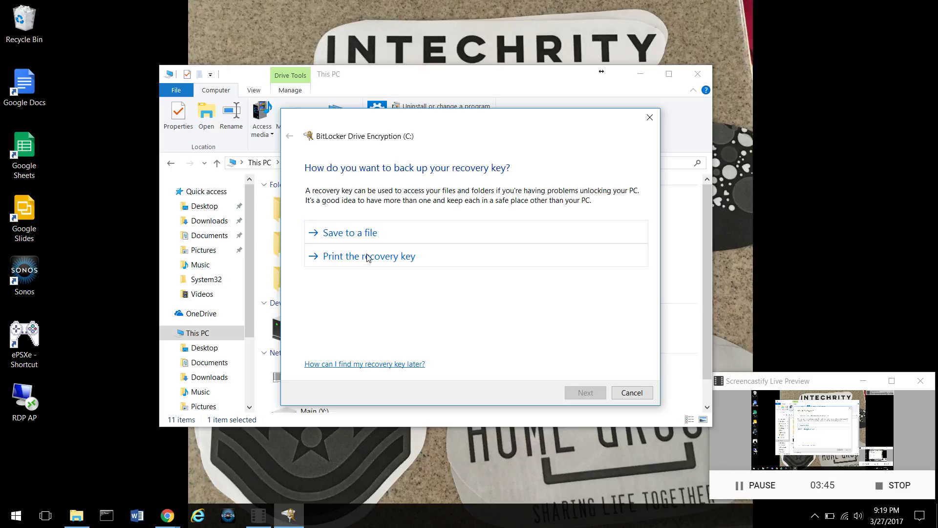
Choose to save the BitLocker recovery key to a file.
click(359, 238)
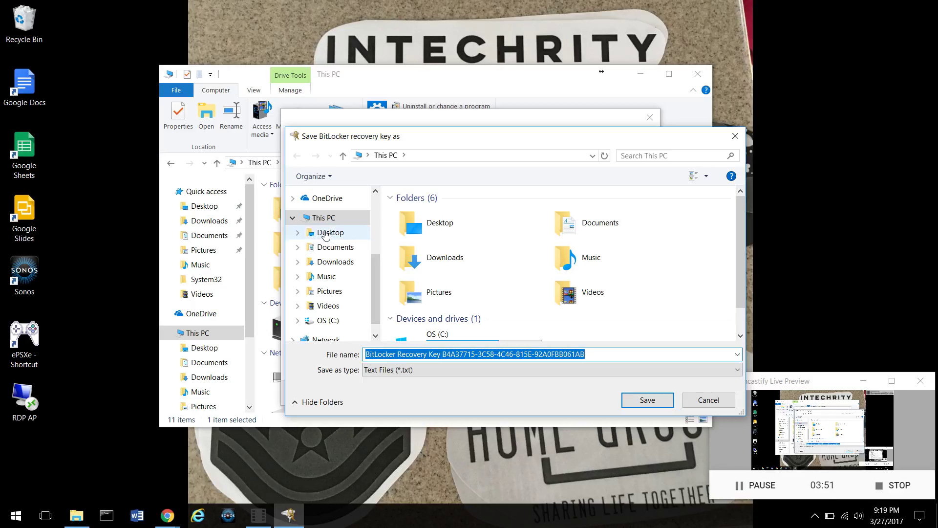
click(326, 233)
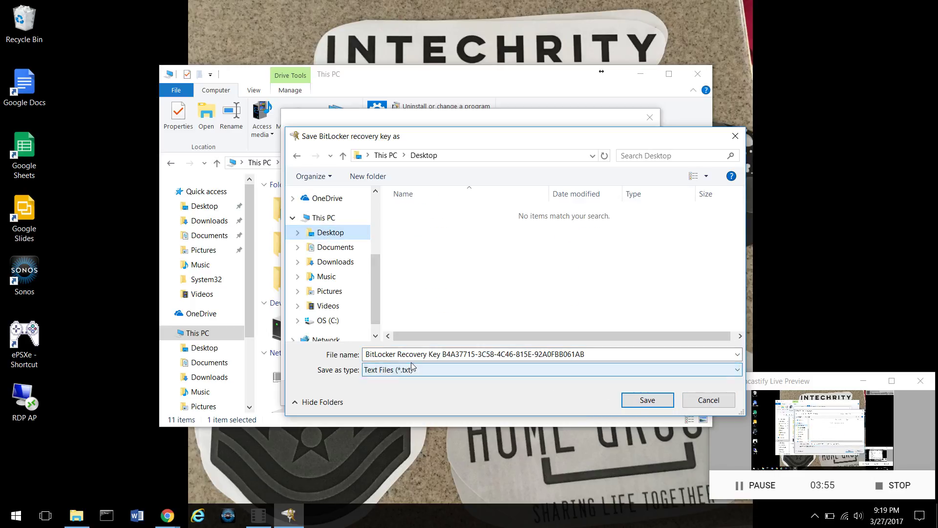
click(649, 401)
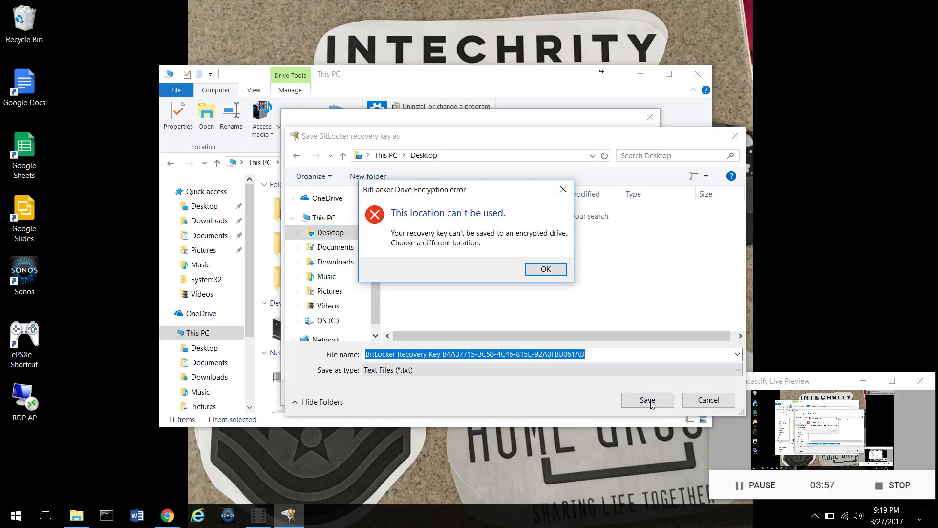
click(557, 272)
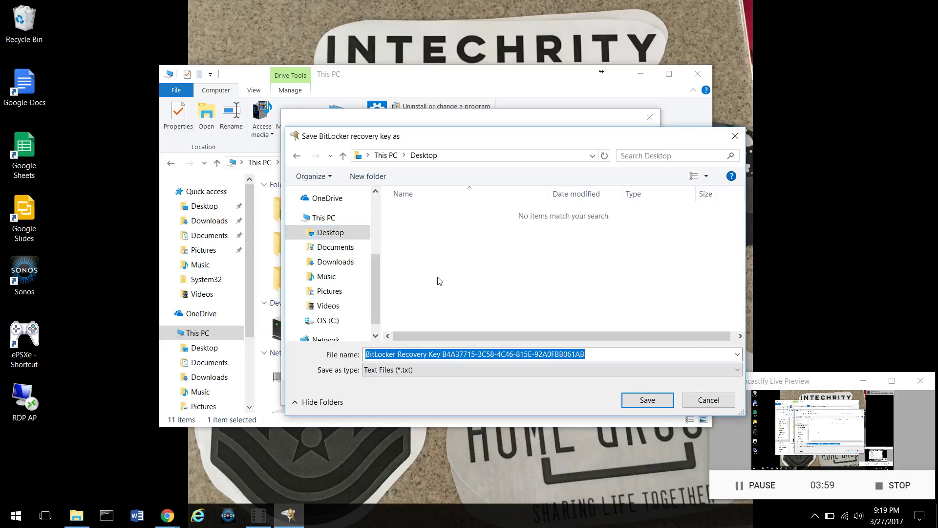
scroll(374, 284, up, 2)
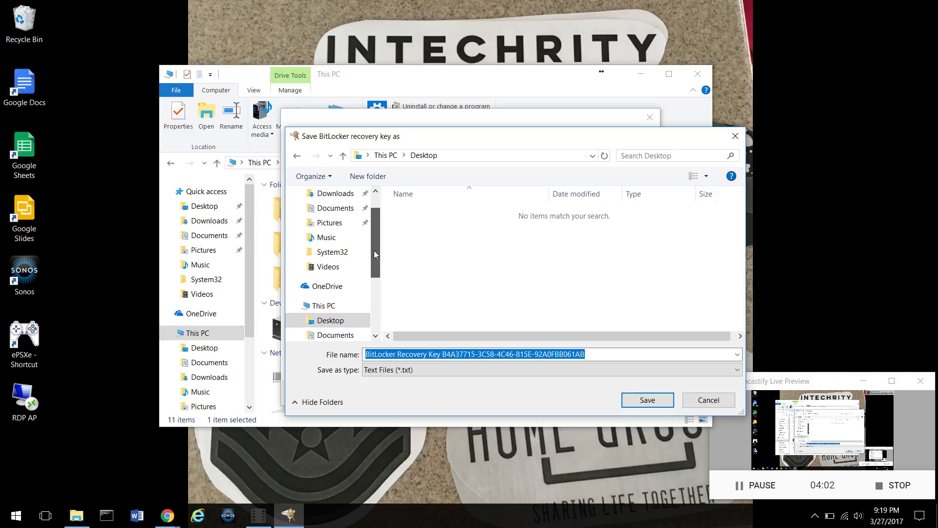
drag(374, 250, 374, 228)
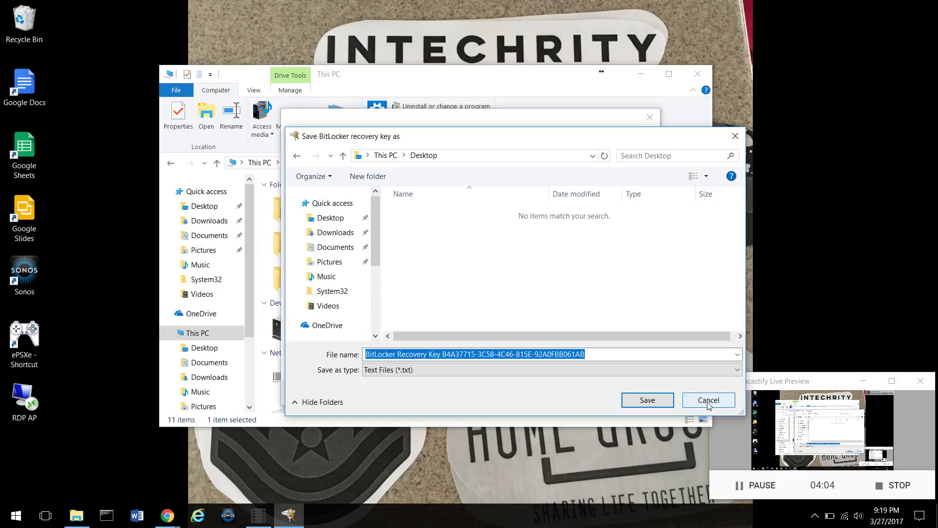
drag(374, 239, 375, 284)
click(324, 250)
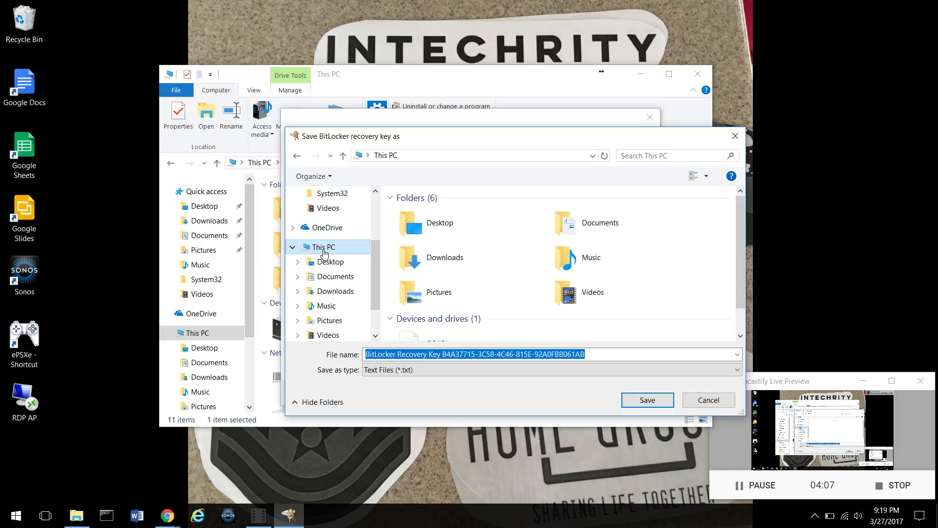
drag(742, 258, 745, 327)
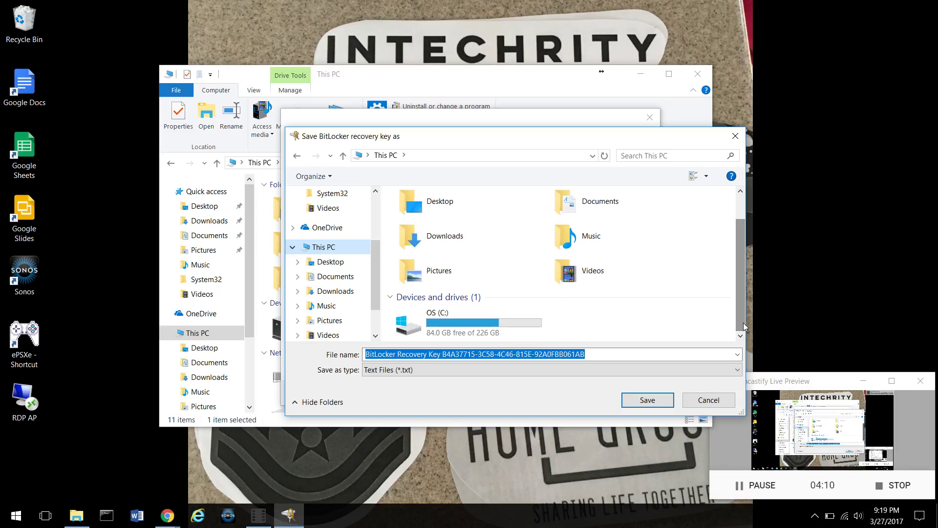
click(709, 400)
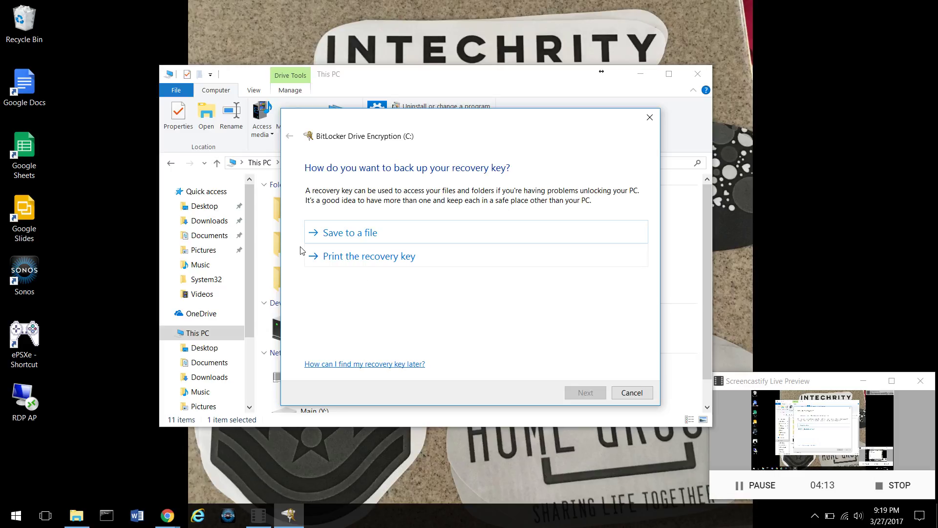
Print the BitLocker recovery key instead, then continue to the encryption scope step.
click(370, 262)
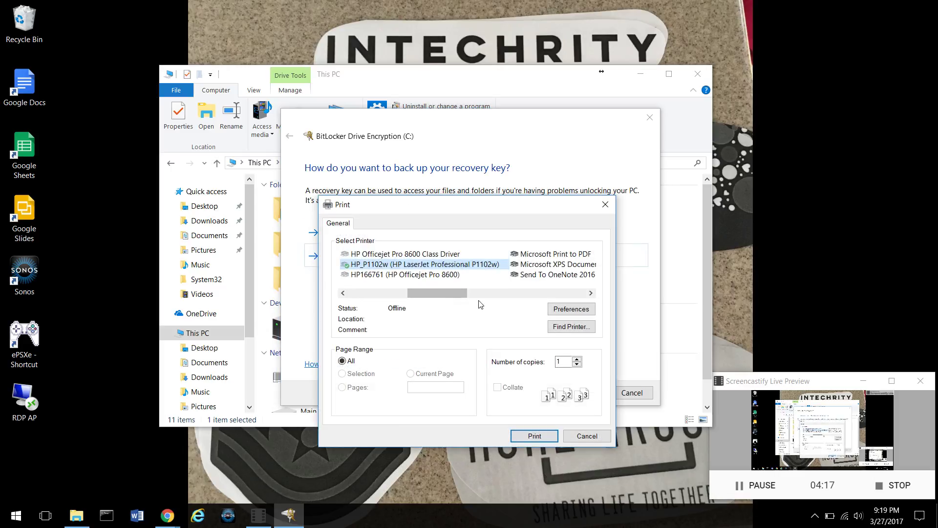
click(544, 440)
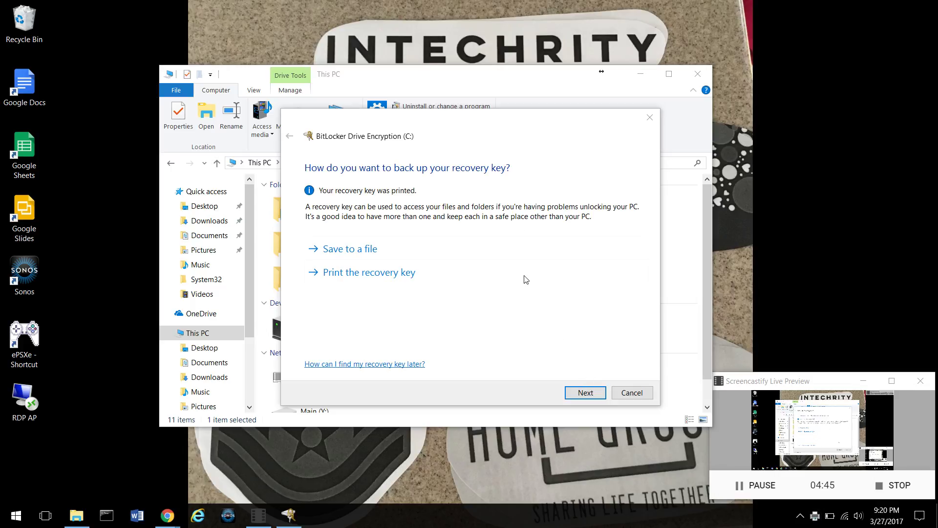
click(584, 393)
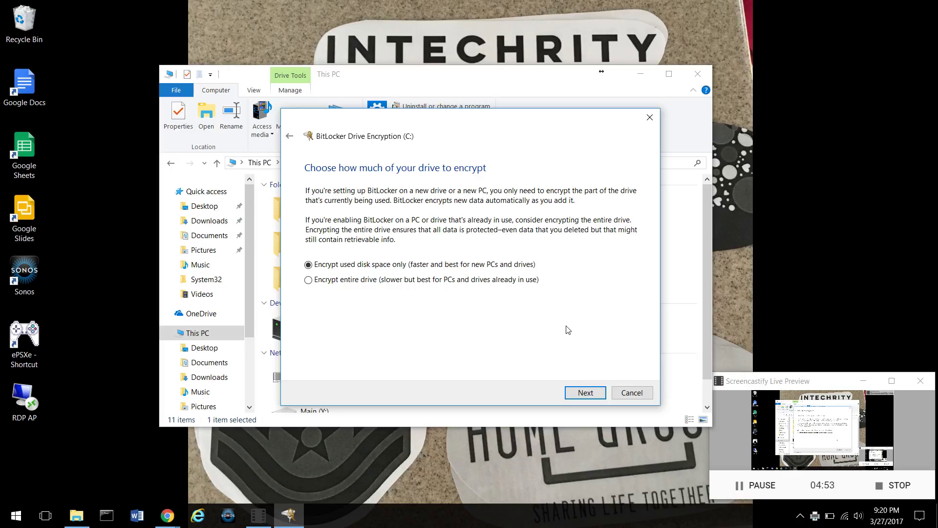
Keep 'Encrypt used disk space only' and 'New encryption mode', advancing to the final confirmation.
click(590, 394)
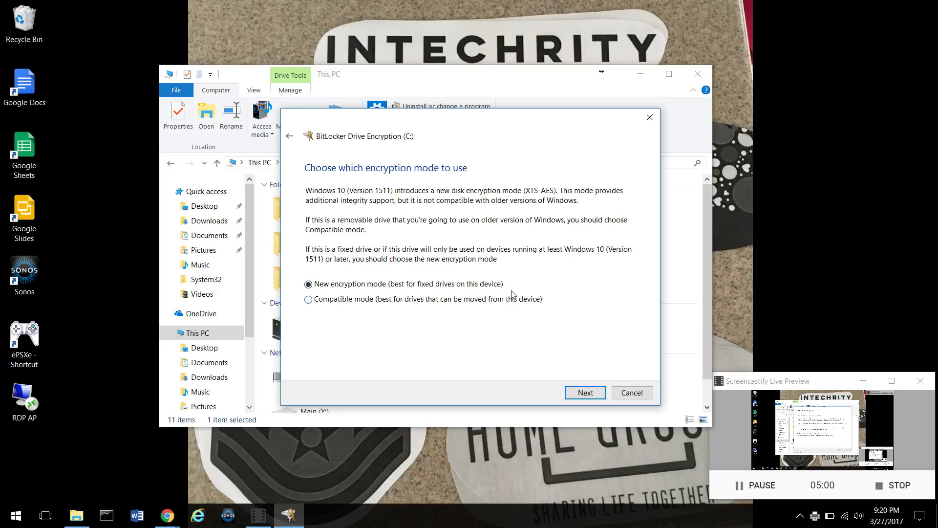
click(589, 395)
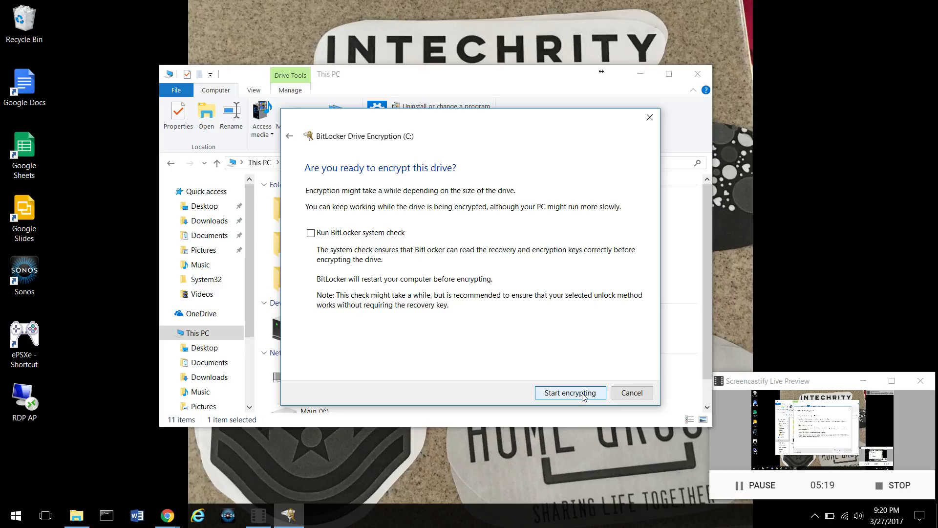
Start encrypting drive C: and open the tray progress window, showing about 38.5% complete.
click(584, 396)
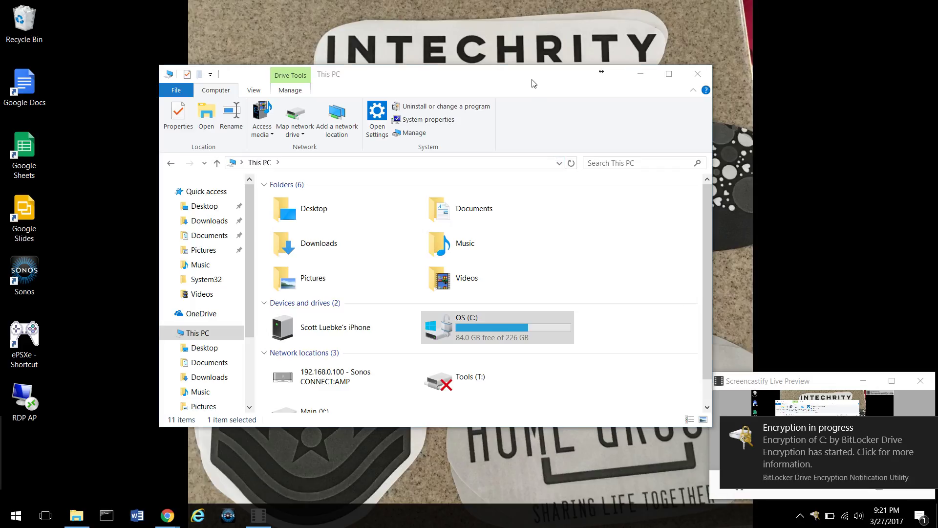
drag(532, 83, 486, 53)
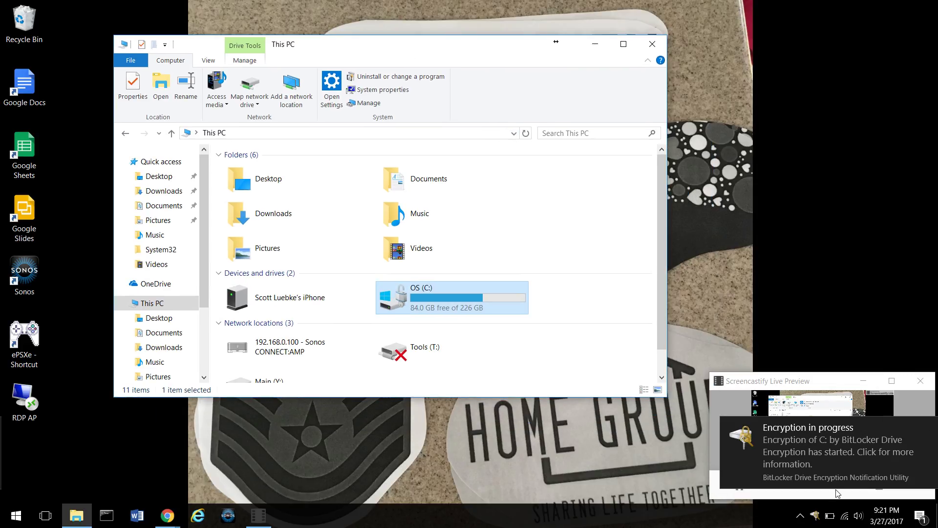
click(816, 521)
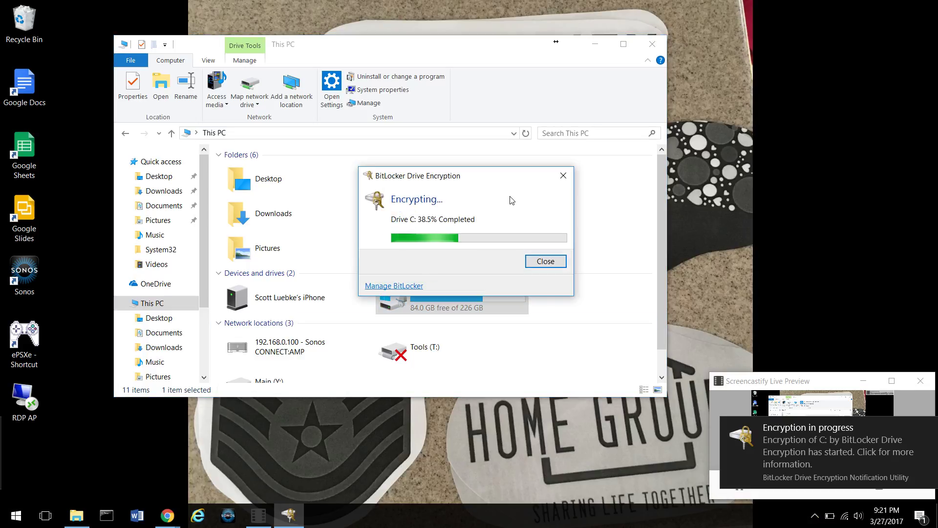